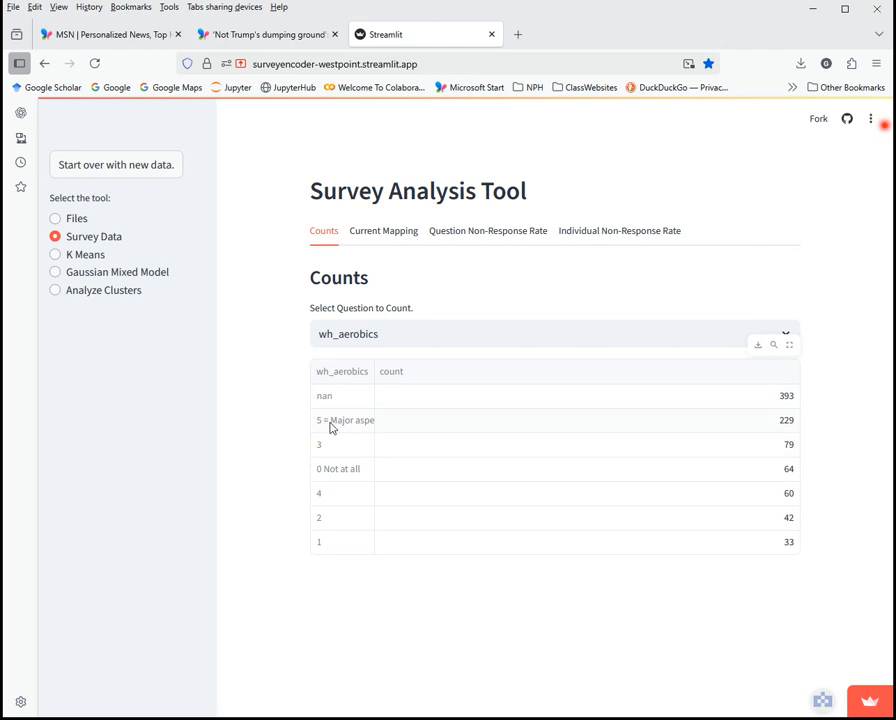
# Widen the wh_aerobics answer column so labels like '5 = Major aspect' show fully
pyautogui.moveTo(376, 372); pyautogui.dragTo(403, 371)
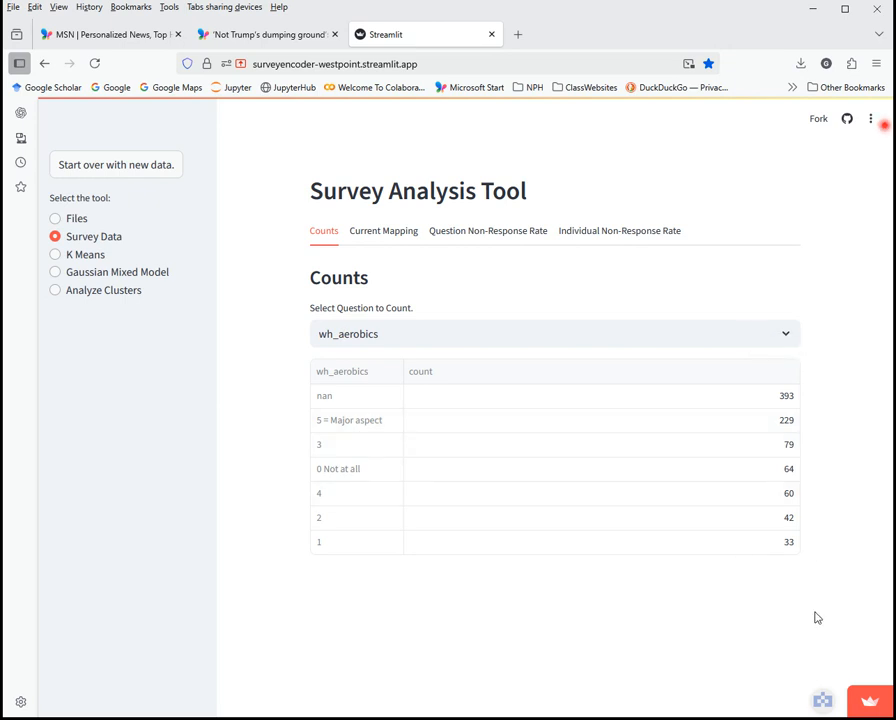
pyautogui.click(454, 334)
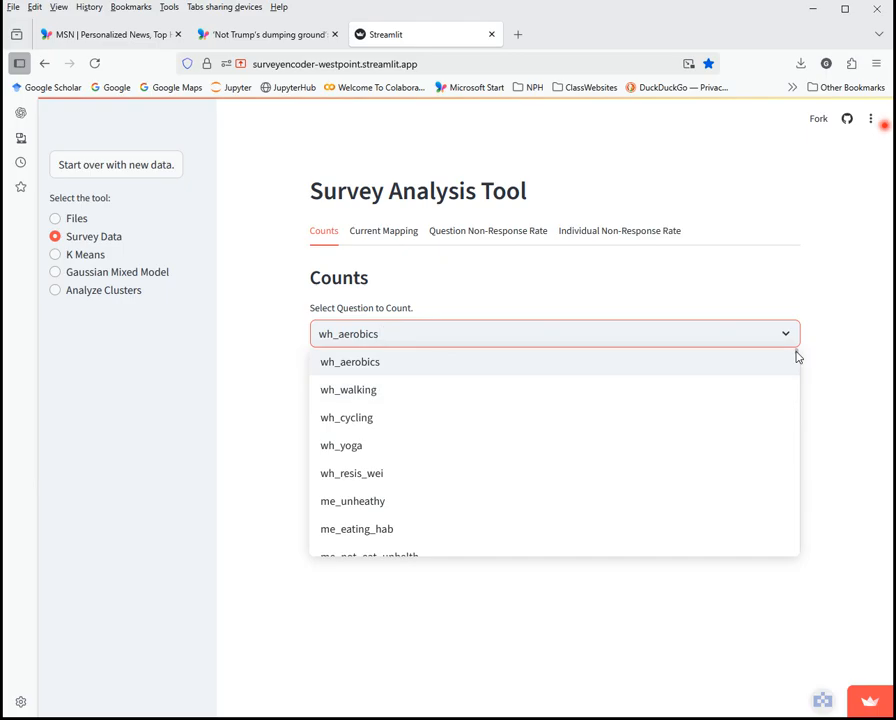
pyautogui.moveTo(797, 357)
pyautogui.mouseDown()
pyautogui.moveTo(797, 560)
pyautogui.moveTo(794, 348)
pyautogui.mouseUp()
pyautogui.doubleClick(697, 308)
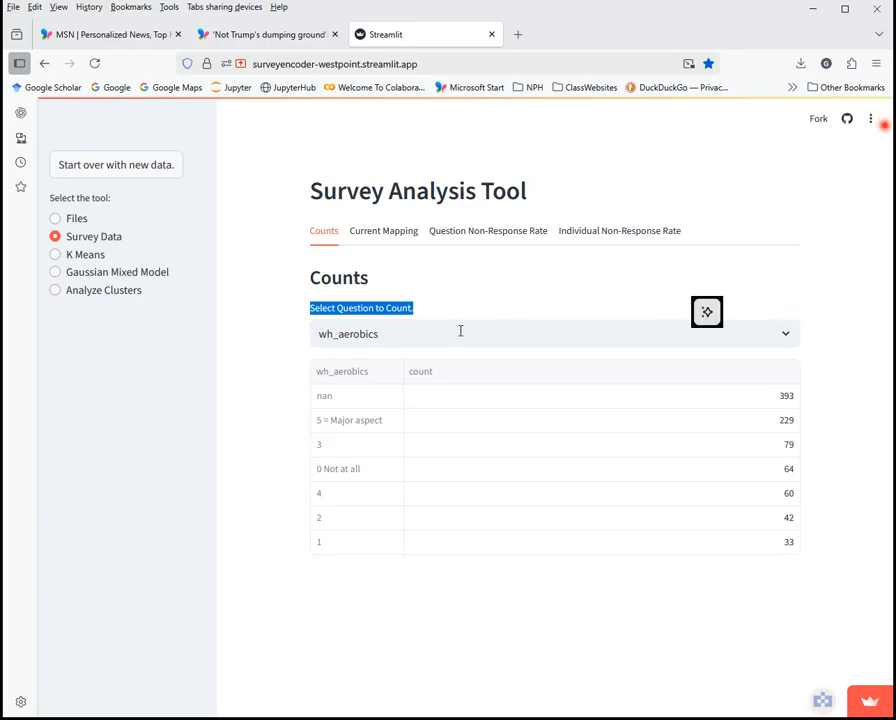
# Show wh_aerobics' current mapping (N/A and nan to -1) and review its value sliders
pyautogui.click(380, 241)
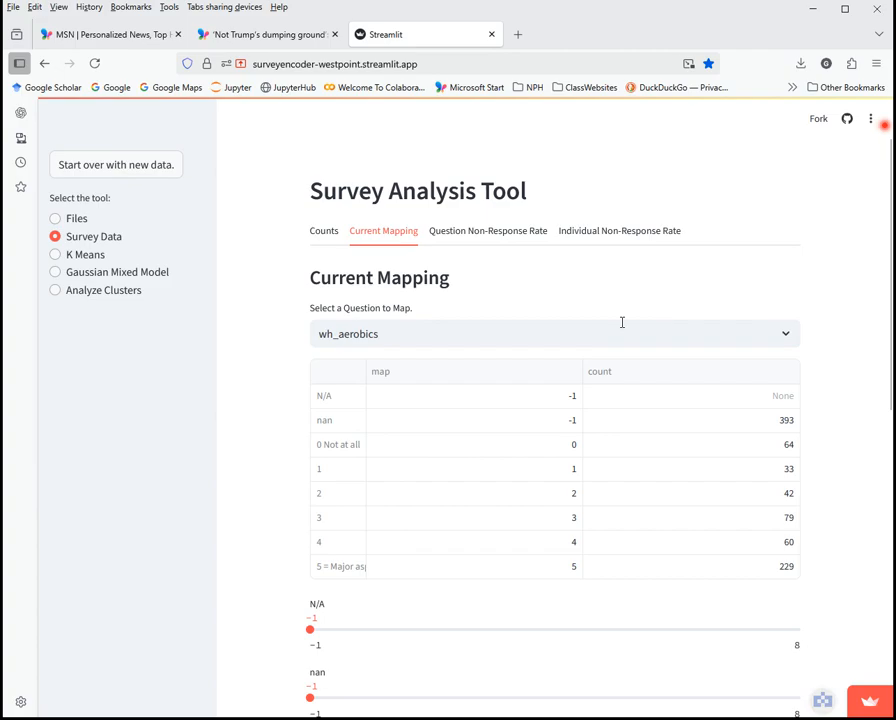
pyautogui.scroll(-7, 284, 451)
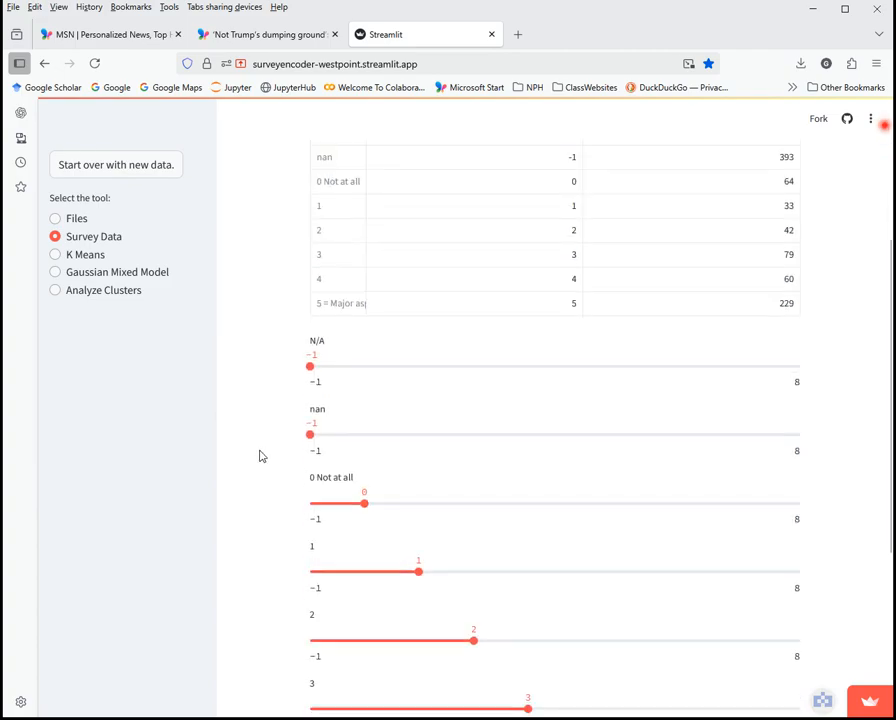
pyautogui.scroll(5, 264, 400)
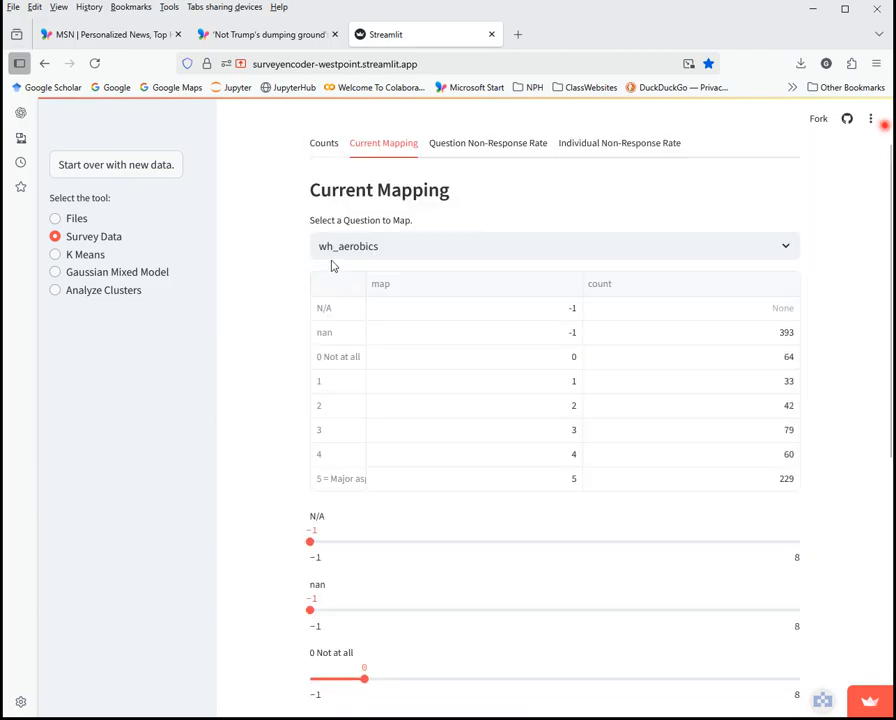
pyautogui.scroll(-3, 234, 440)
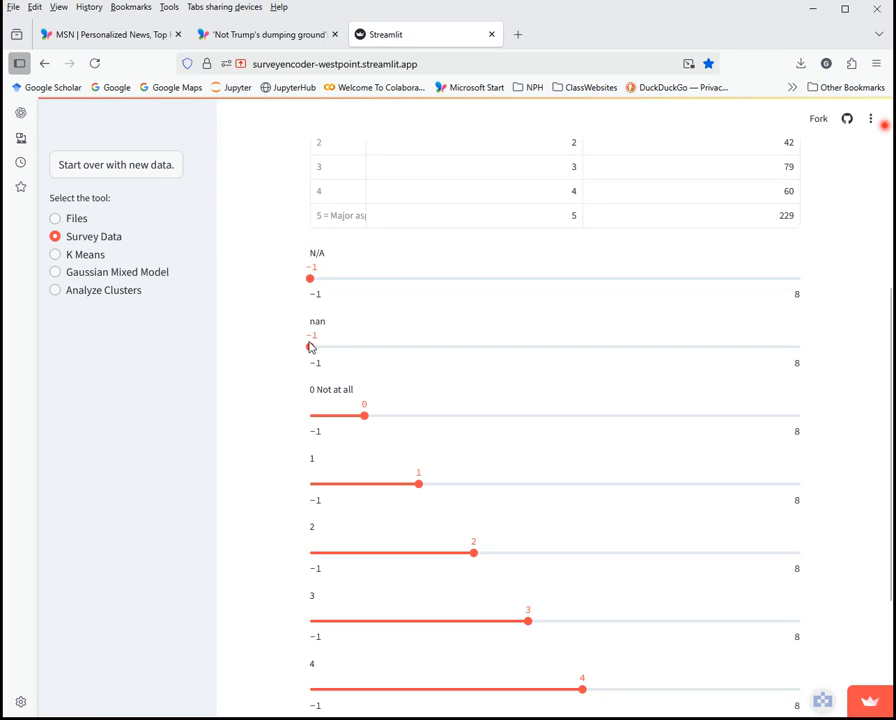
pyautogui.scroll(-2, 298, 420)
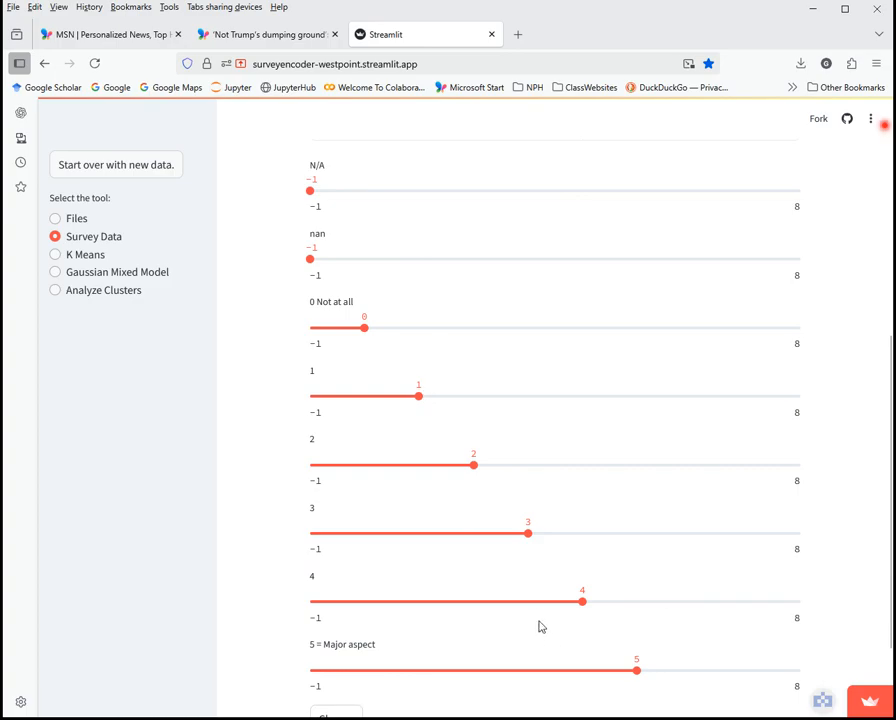
pyautogui.scroll(5, 320, 290)
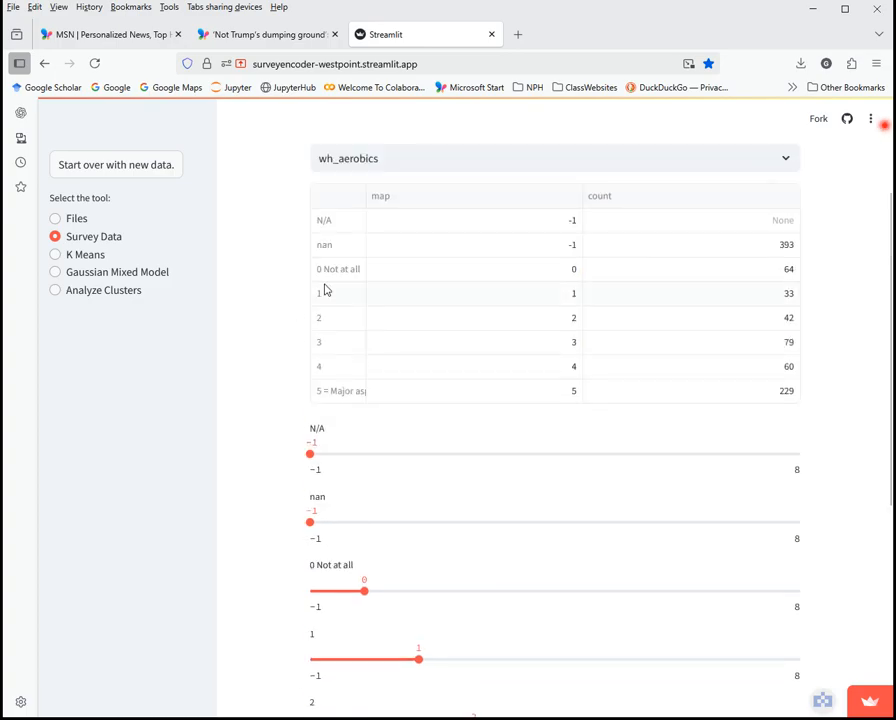
pyautogui.scroll(-6, 320, 536)
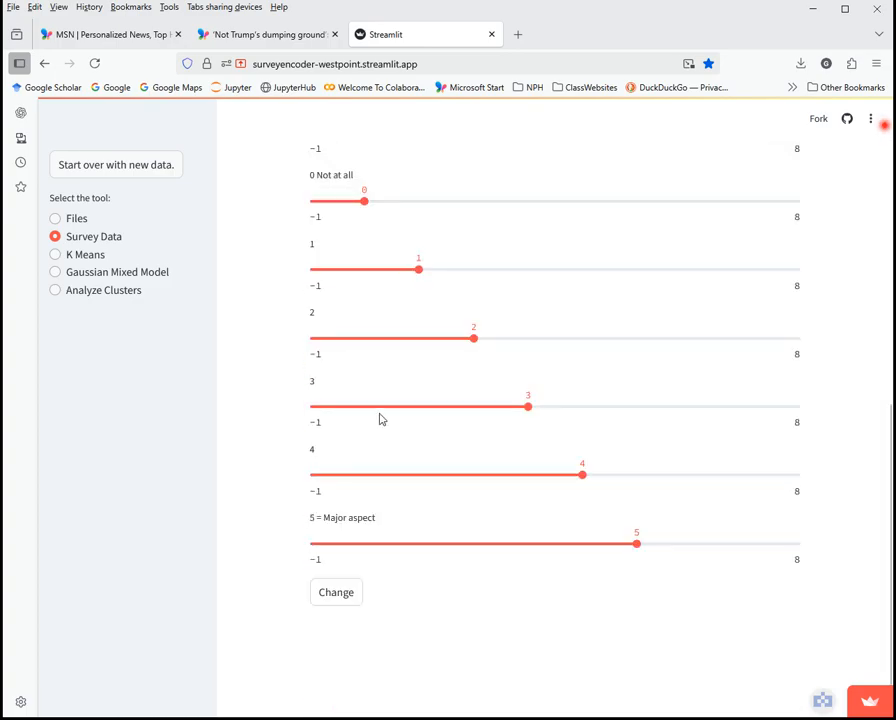
pyautogui.scroll(5, 277, 445)
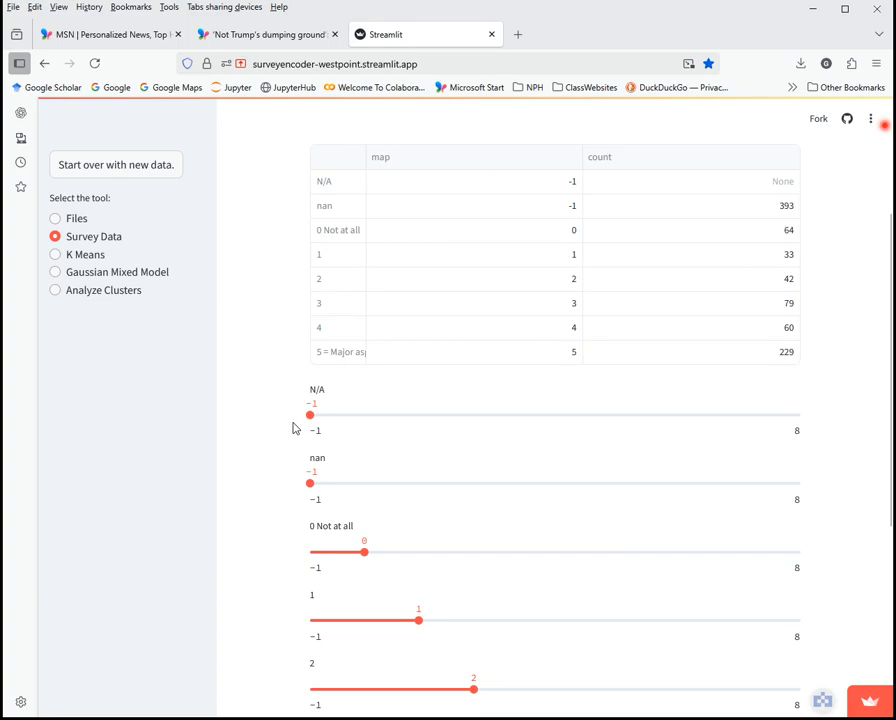
pyautogui.scroll(3, 295, 410)
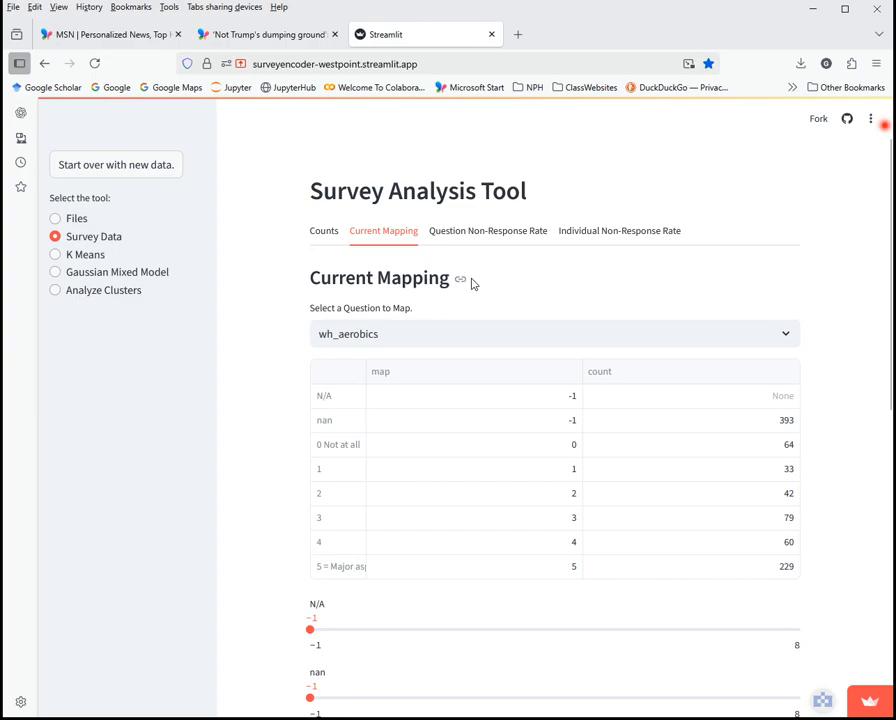
# Show the Question Non-Response Rate page with the missing-values threshold at 10
pyautogui.click(474, 240)
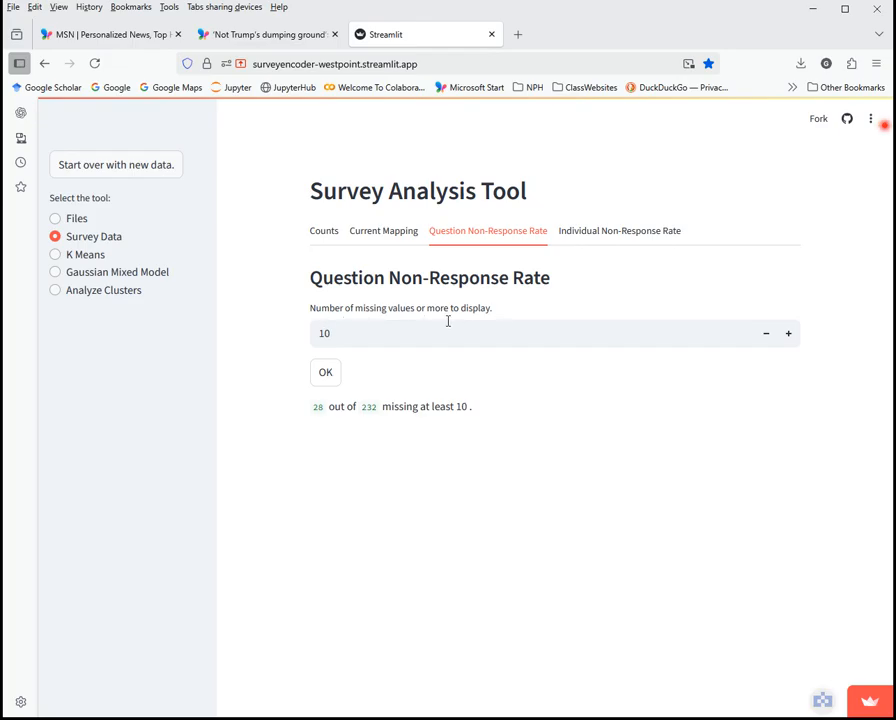
# List the 28 questions missing at least 10 values and scroll through them
pyautogui.click(335, 378)
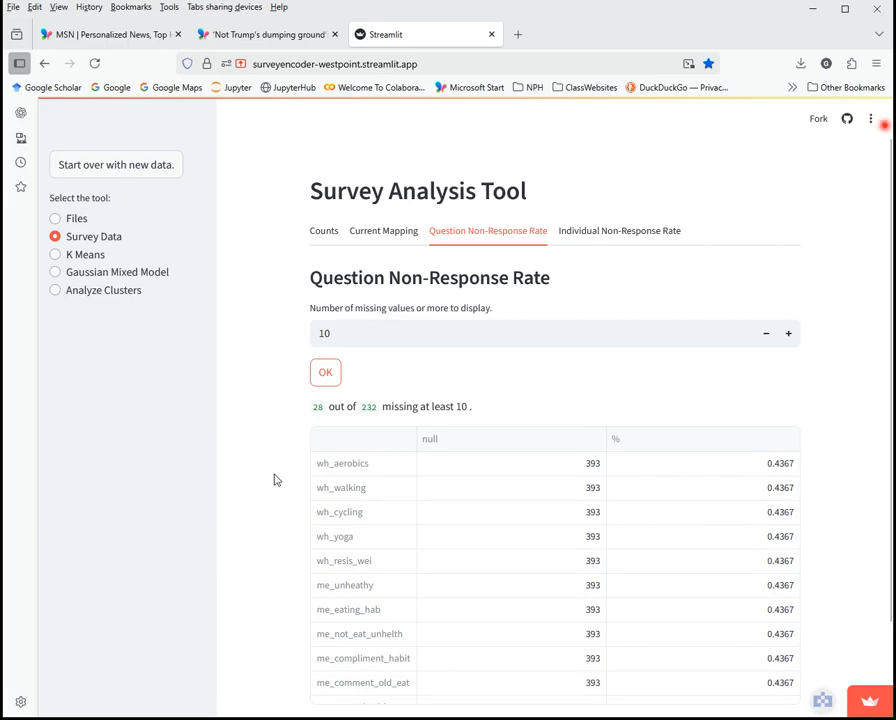
pyautogui.scroll(-2, 270, 472)
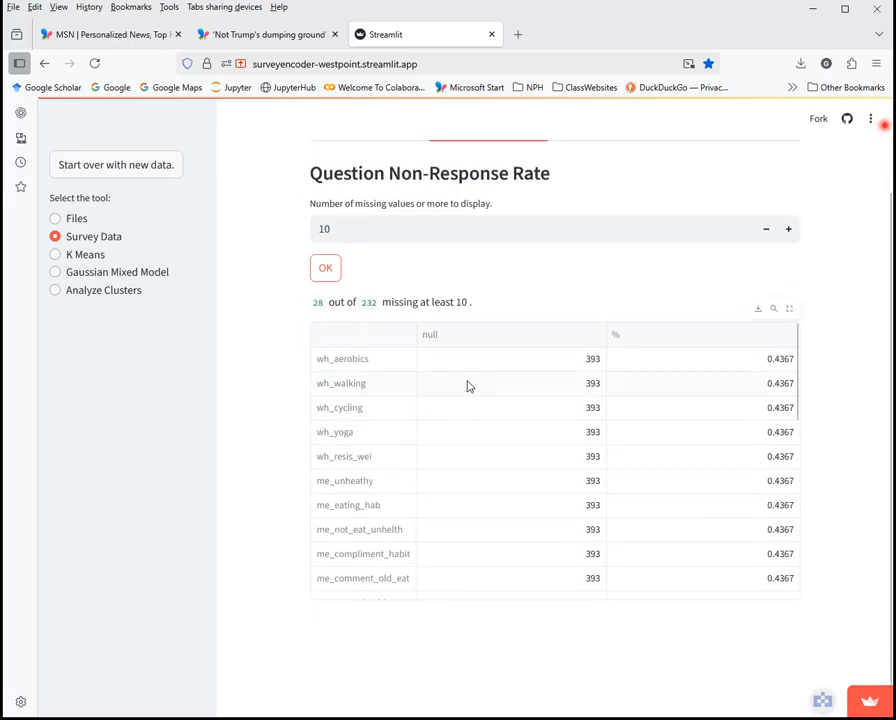
pyautogui.scroll(-5, 552, 414)
pyautogui.scroll(-3, 550, 426)
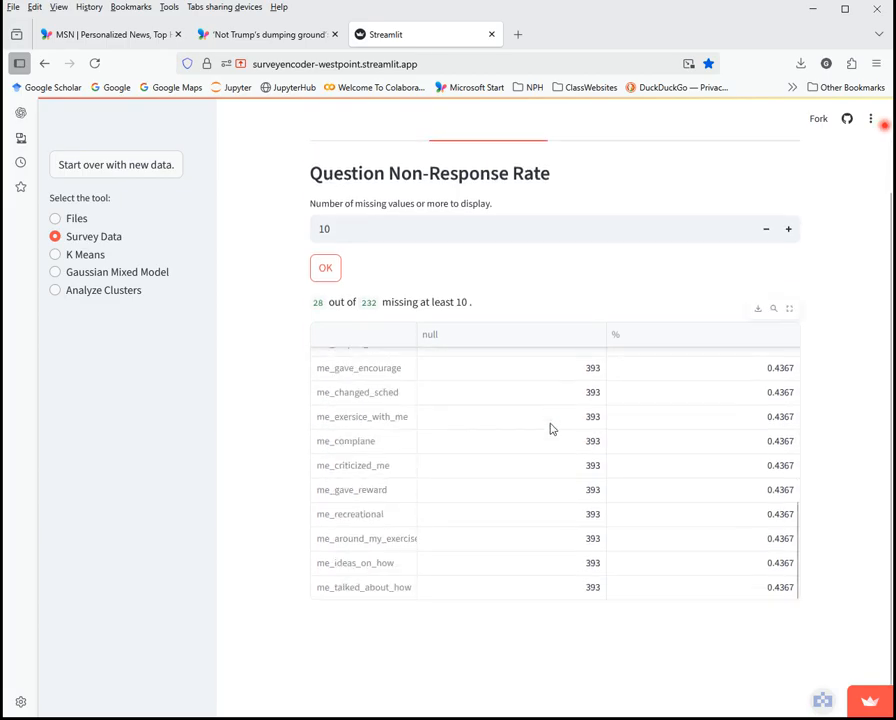
pyautogui.scroll(5, 497, 497)
pyautogui.scroll(3, 495, 495)
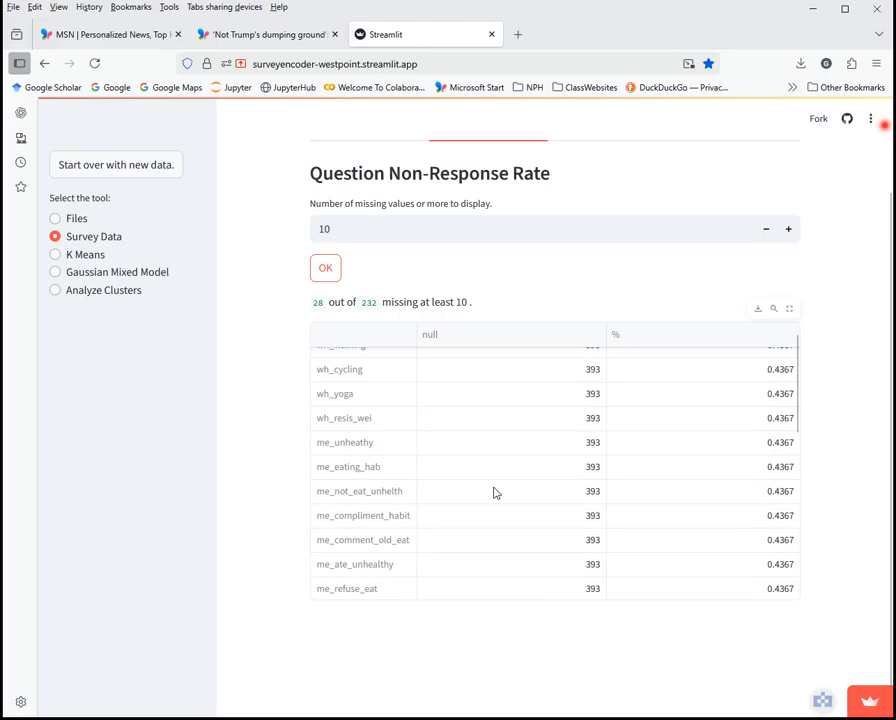
pyautogui.scroll(1, 444, 436)
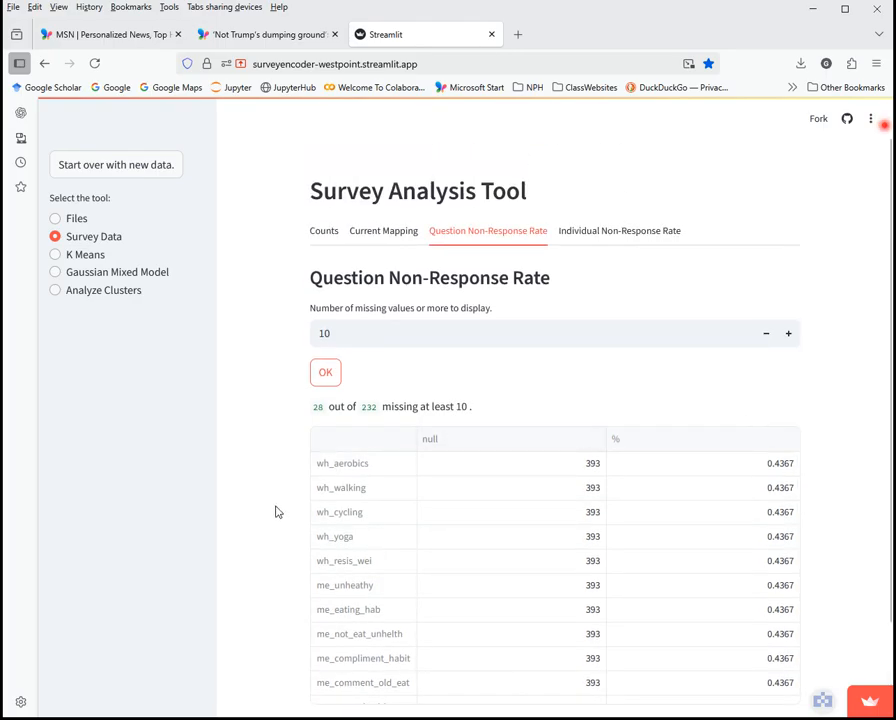
# Move the % column to the left of the null column in the non-response table
pyautogui.scroll(-1, 278, 512)
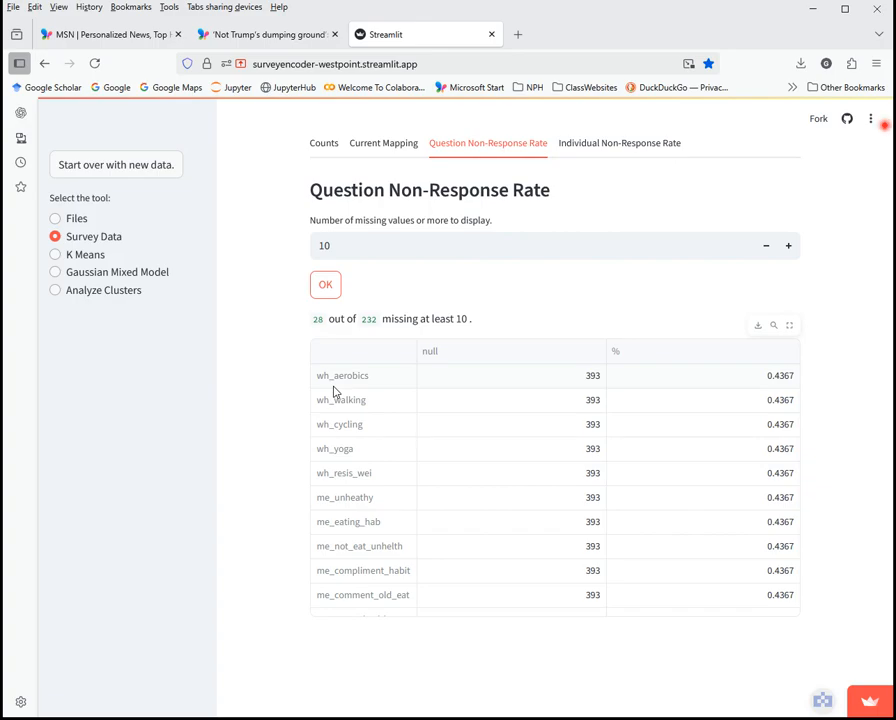
pyautogui.scroll(-5, 444, 490)
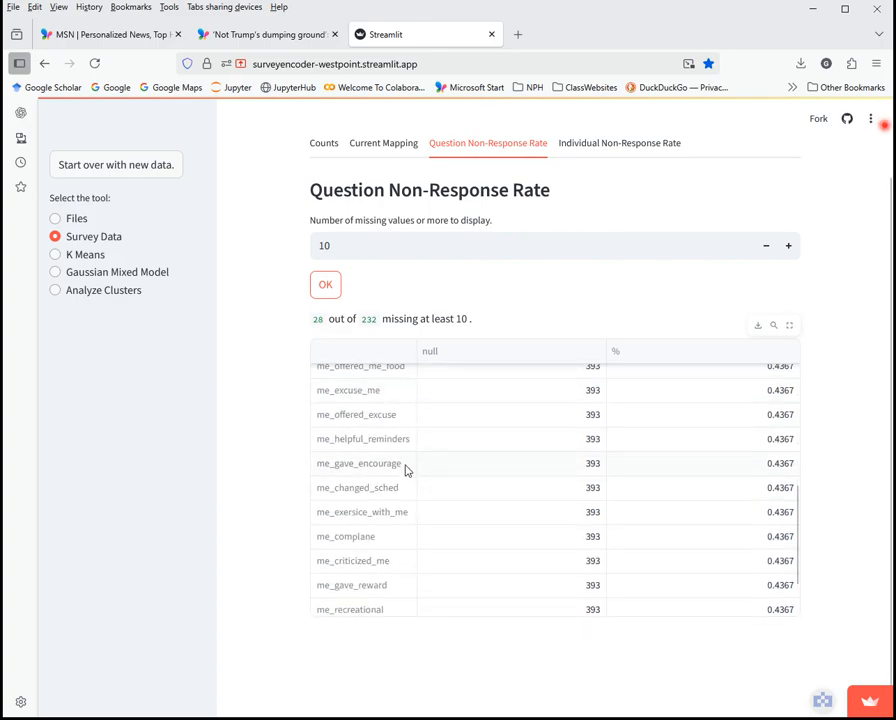
pyautogui.scroll(6, 420, 465)
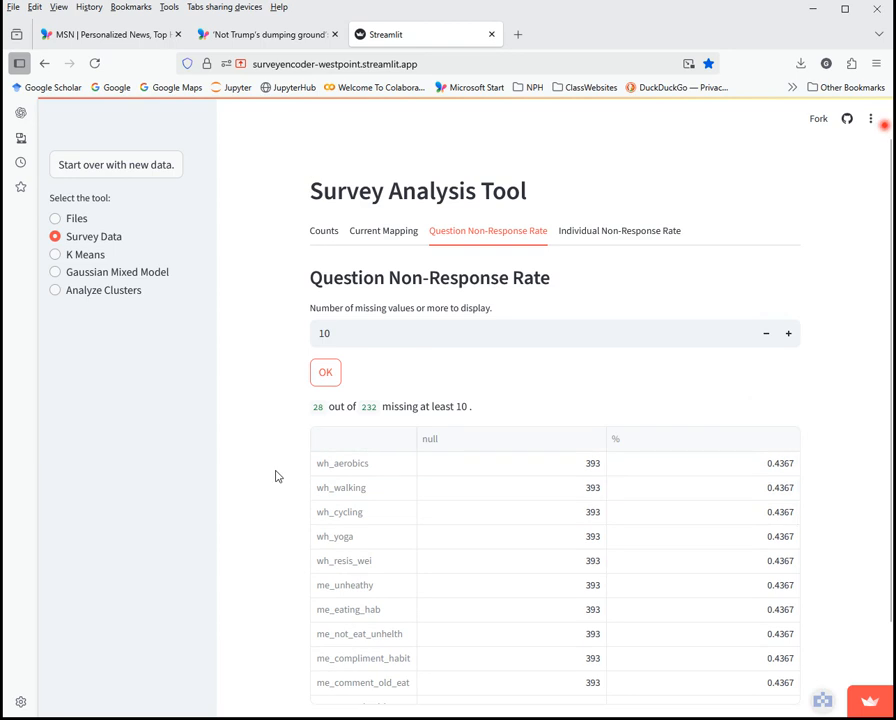
pyautogui.scroll(-2, 270, 502)
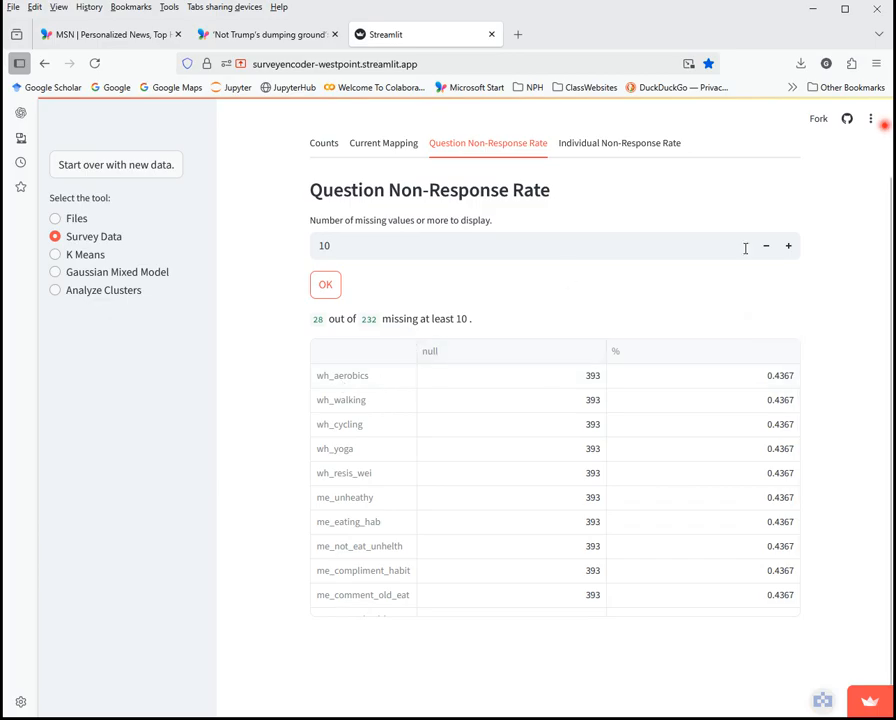
pyautogui.scroll(2, 396, 316)
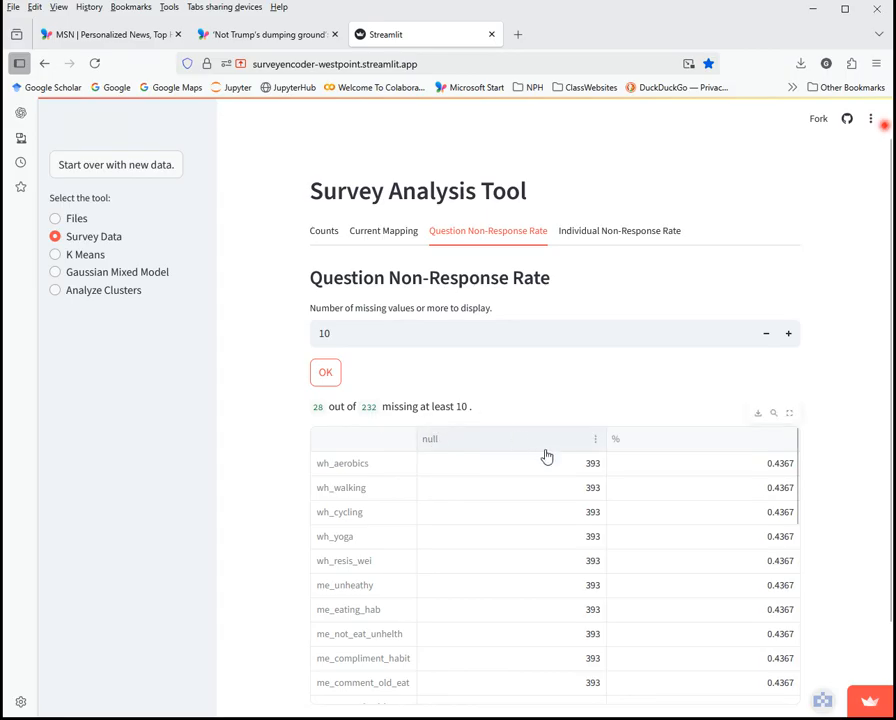
pyautogui.scroll(-1, 670, 444)
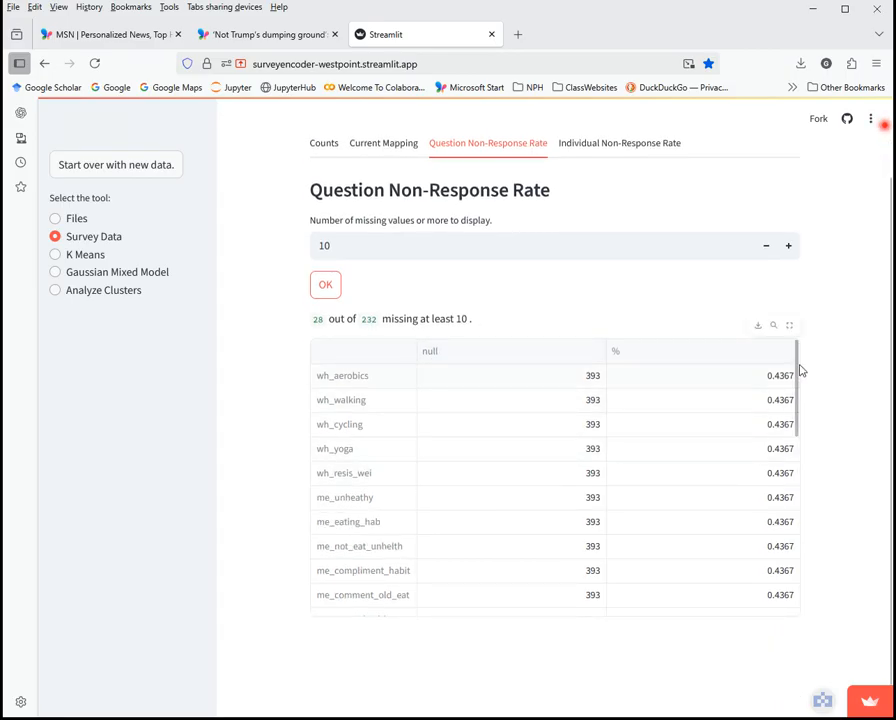
pyautogui.moveTo(797, 370); pyautogui.dragTo(504, 304)
pyautogui.scroll(1, 548, 308)
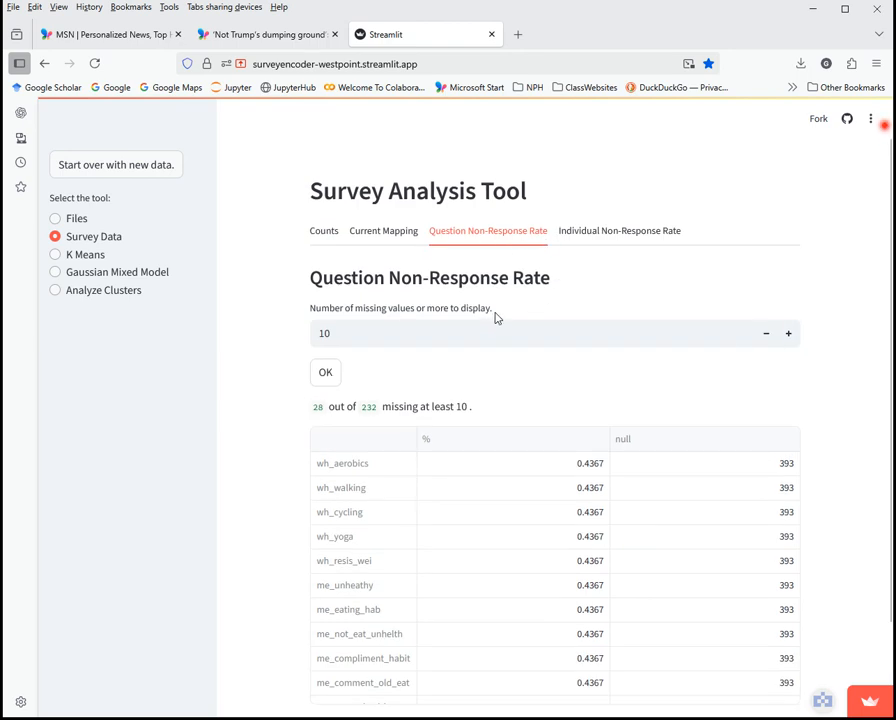
# Switch to Individual Non-Response Rate and raise the missing-value threshold in steps with +/−
pyautogui.click(592, 236)
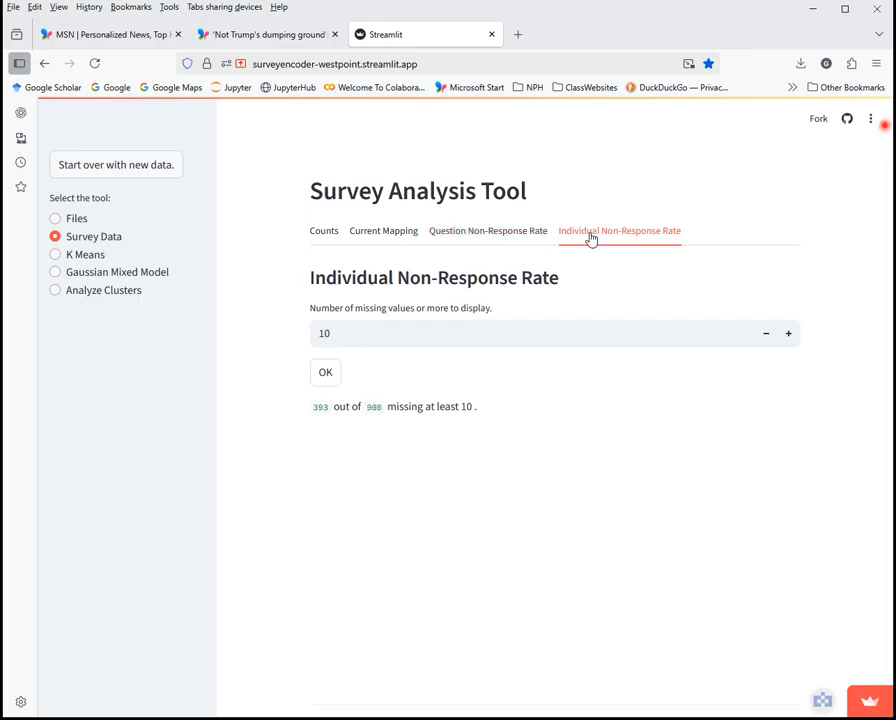
pyautogui.click(787, 334)
pyautogui.click(769, 336)
pyautogui.click(788, 336)
pyautogui.click(788, 336)
pyautogui.click(788, 336)
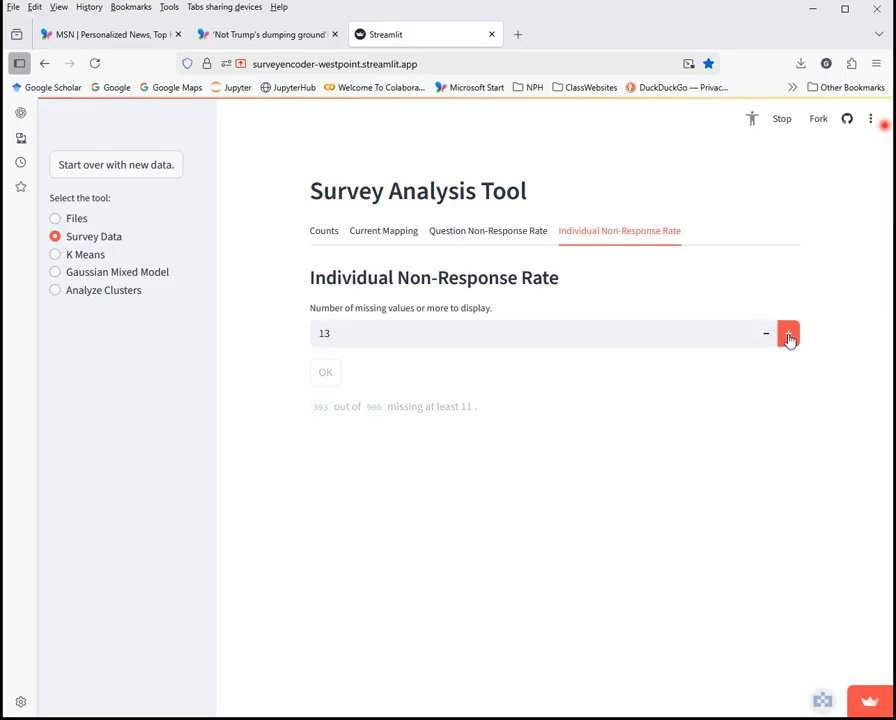
pyautogui.click(788, 336)
pyautogui.click(788, 336)
pyautogui.click(788, 337)
pyautogui.click(788, 336)
pyautogui.click(788, 336)
pyautogui.click(788, 336)
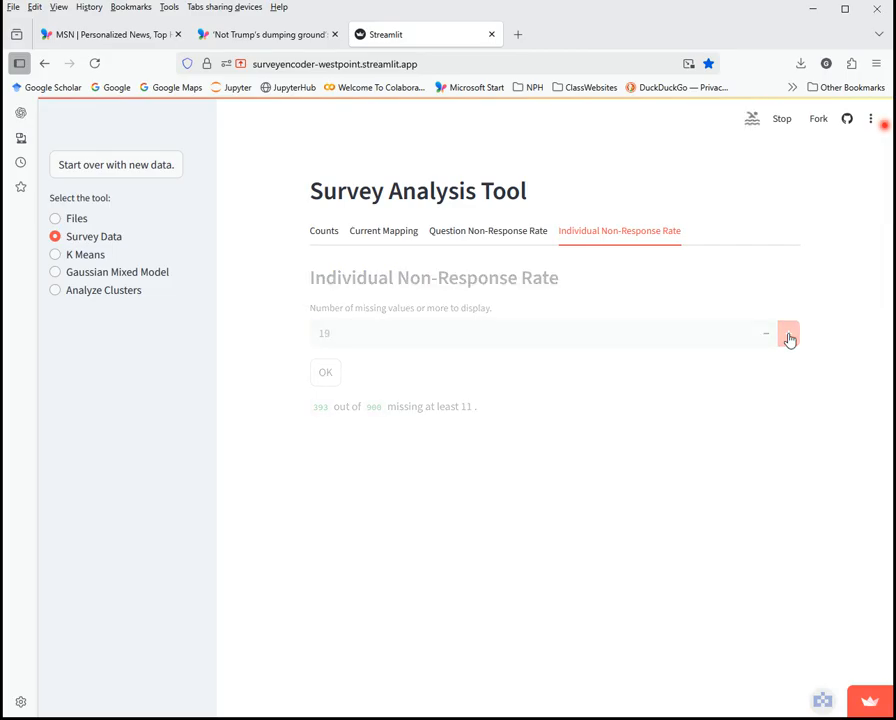
pyautogui.click(788, 336)
pyautogui.click(788, 336)
pyautogui.click(788, 336)
pyautogui.click(788, 336)
pyautogui.click(788, 336)
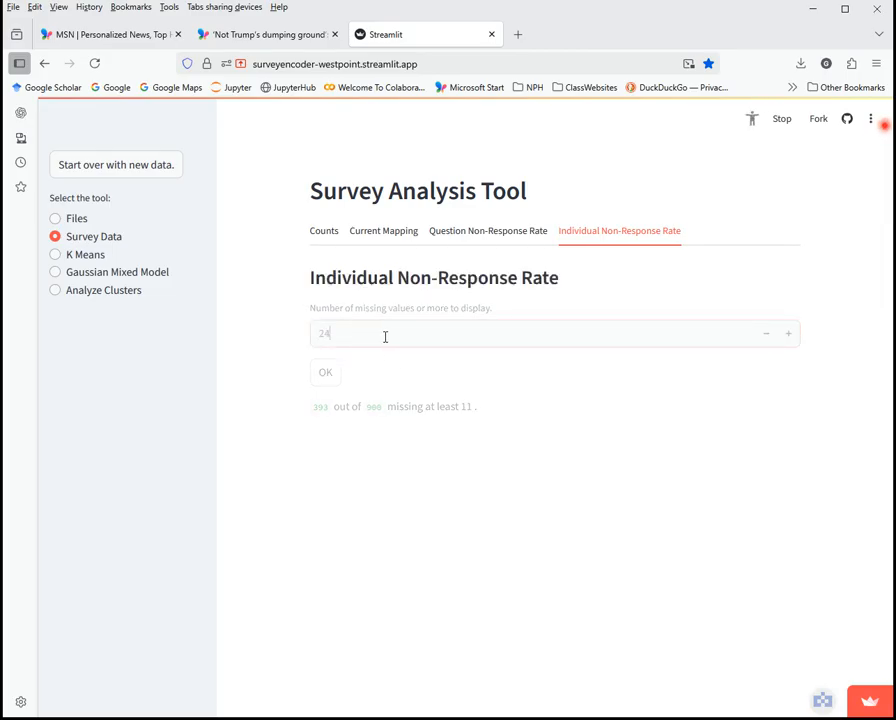
# Set the missing-value threshold to 50, then to 25, showing 393 of 900
pyautogui.moveTo(386, 336); pyautogui.dragTo(290, 340)
pyautogui.write('50')
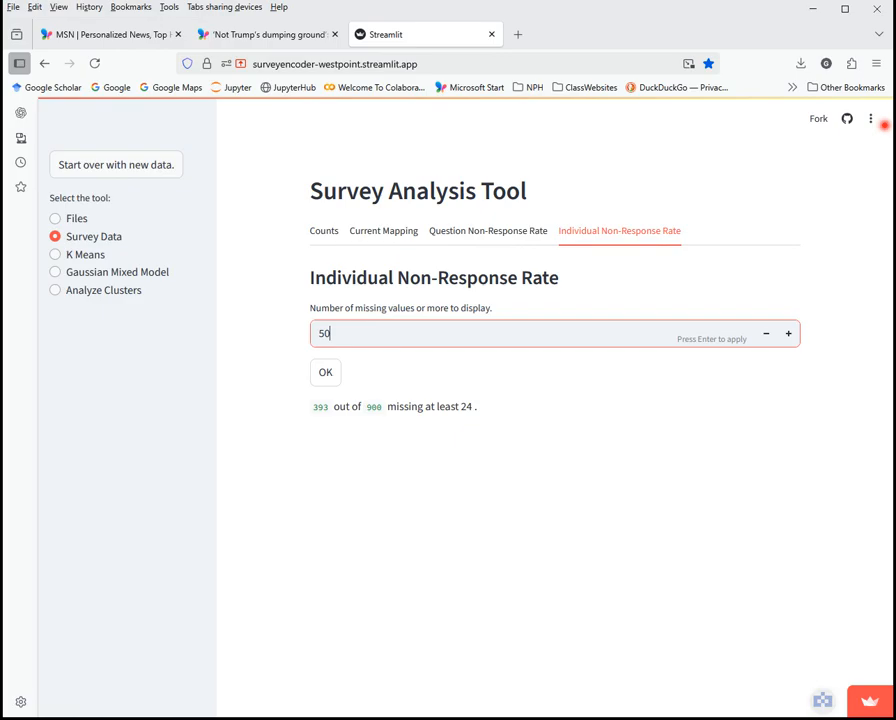
pyautogui.press('Return')
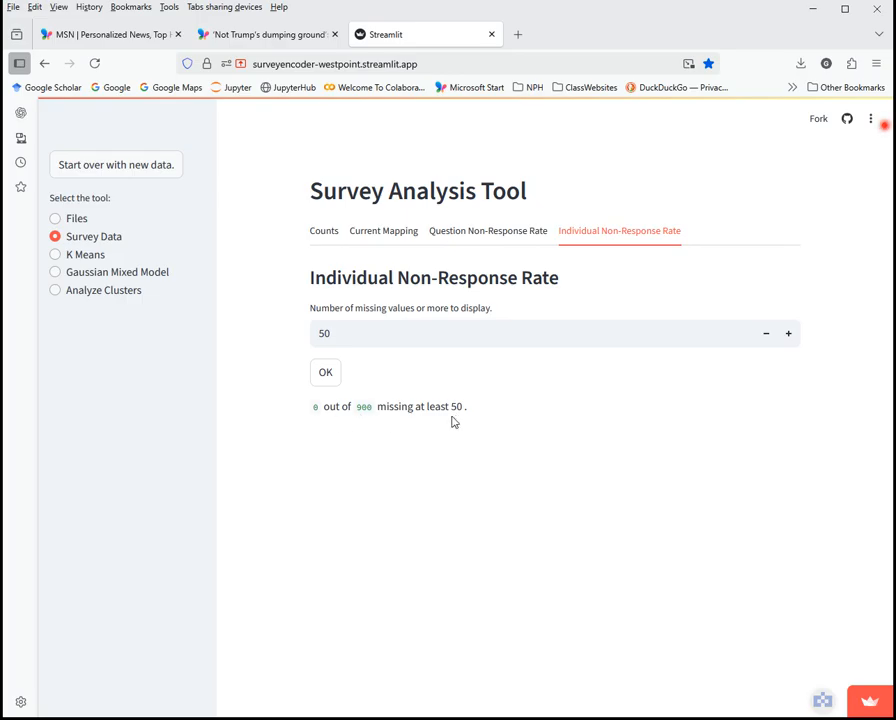
pyautogui.click(335, 333)
pyautogui.moveTo(335, 333); pyautogui.dragTo(238, 335)
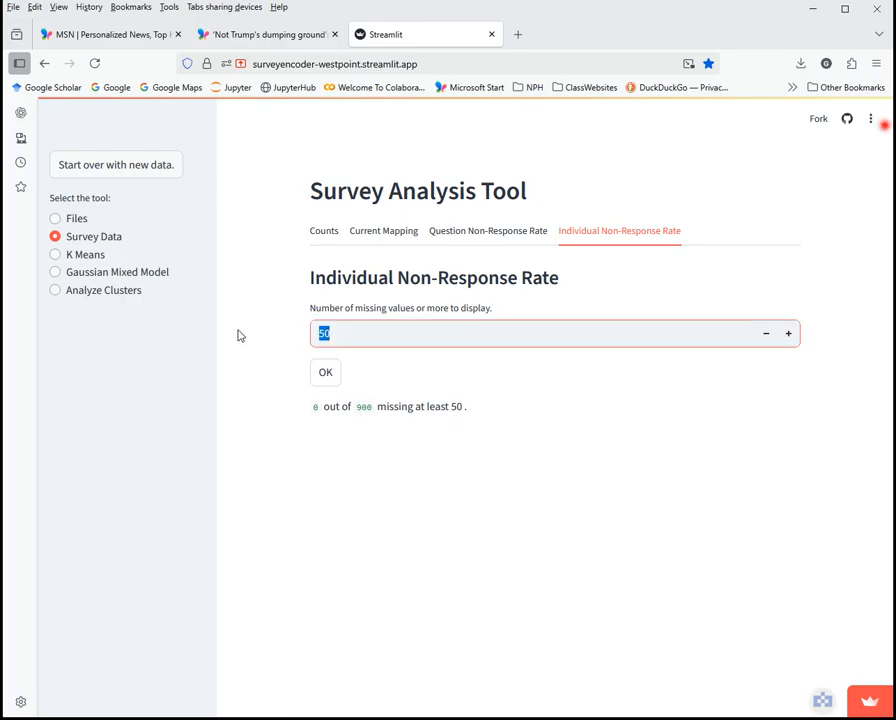
pyautogui.write('25')
pyautogui.press('Return')
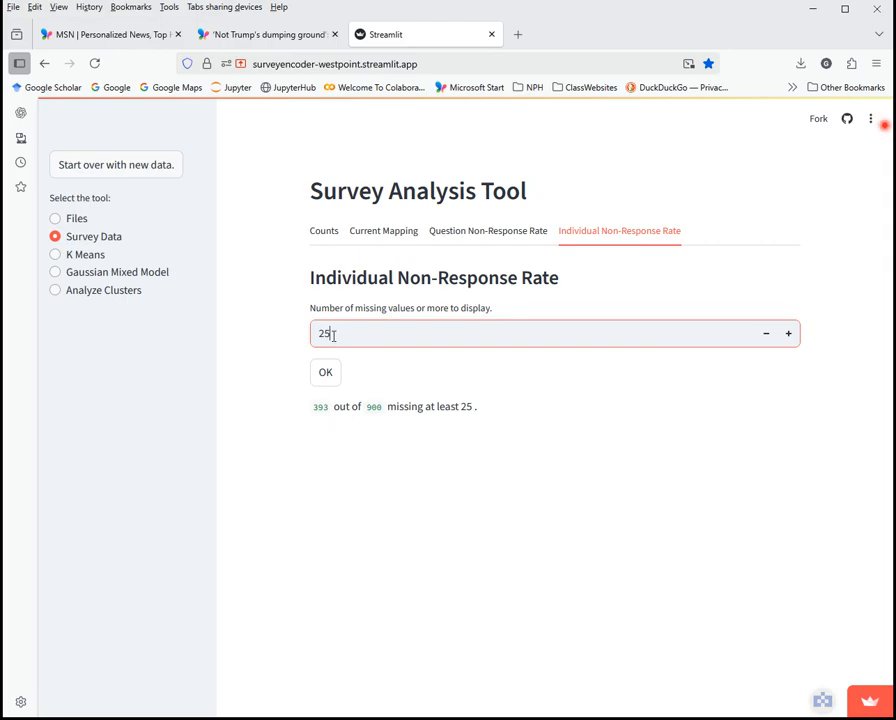
# Display the respondents missing at least 25 values, e.g. 356, 359, 361 with 28 missing (0.0311)
pyautogui.click(325, 373)
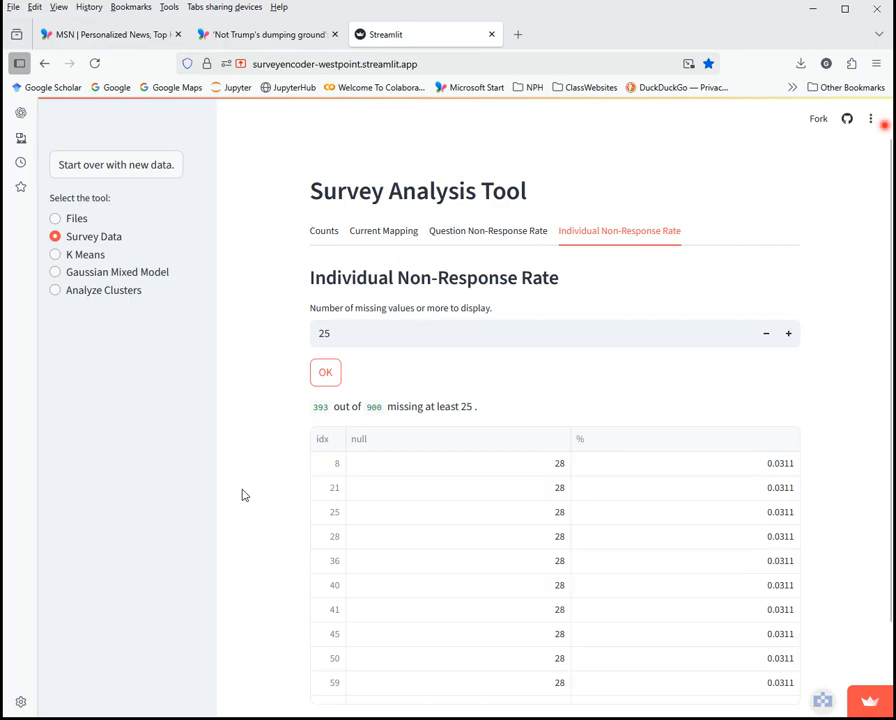
pyautogui.scroll(-2, 245, 490)
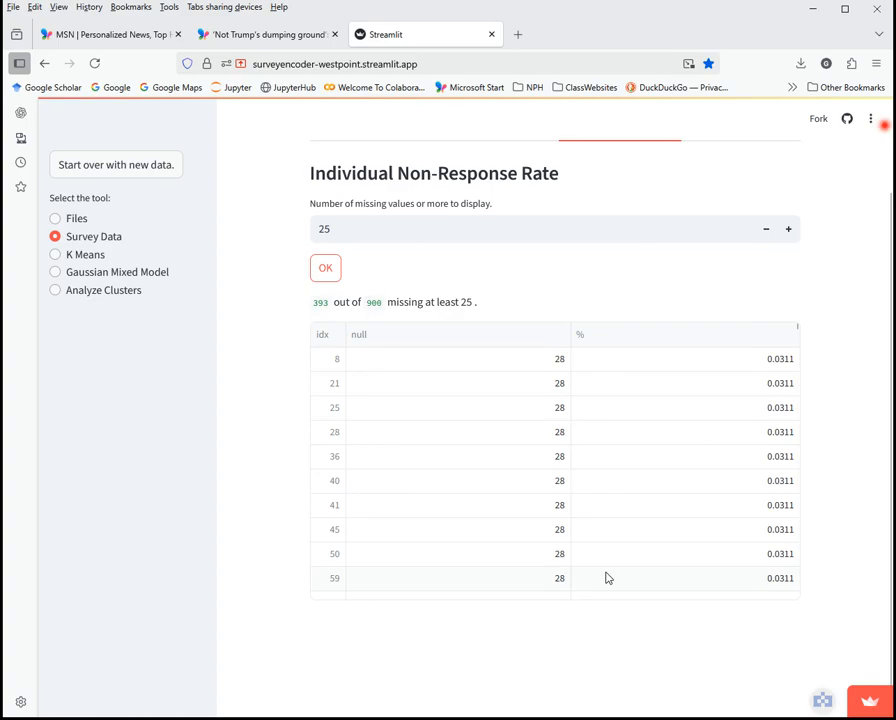
pyautogui.moveTo(798, 326); pyautogui.dragTo(740, 306)
pyautogui.scroll(2, 296, 400)
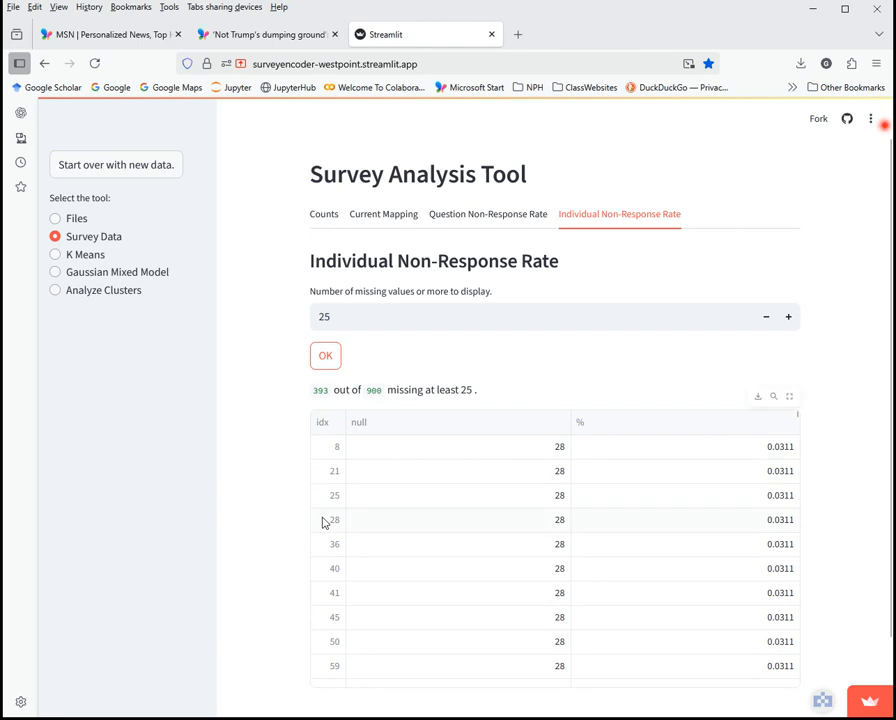
pyautogui.scroll(-20, 356, 486)
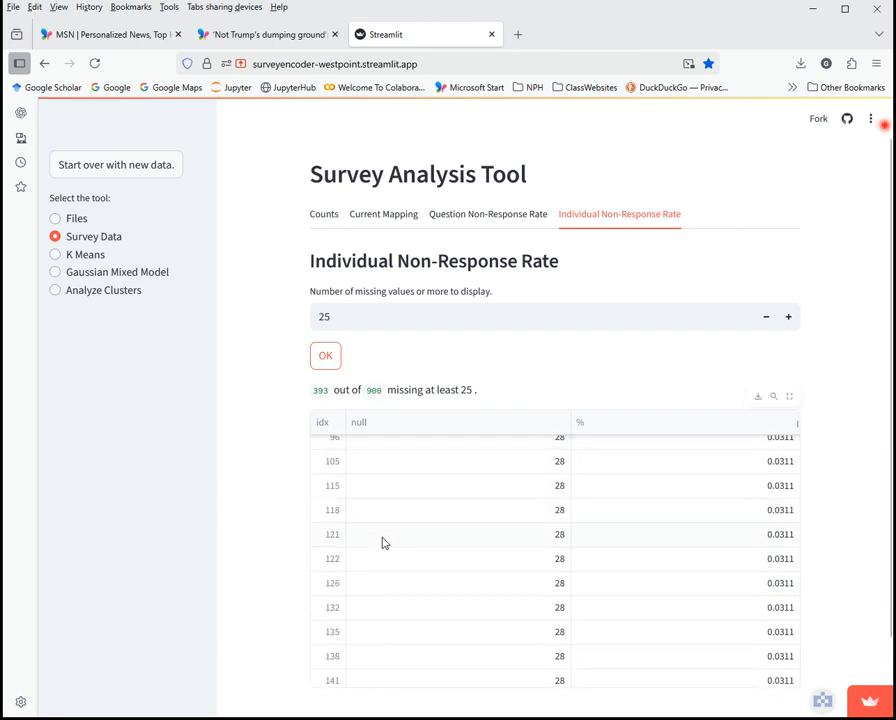
pyautogui.scroll(-10, 384, 543)
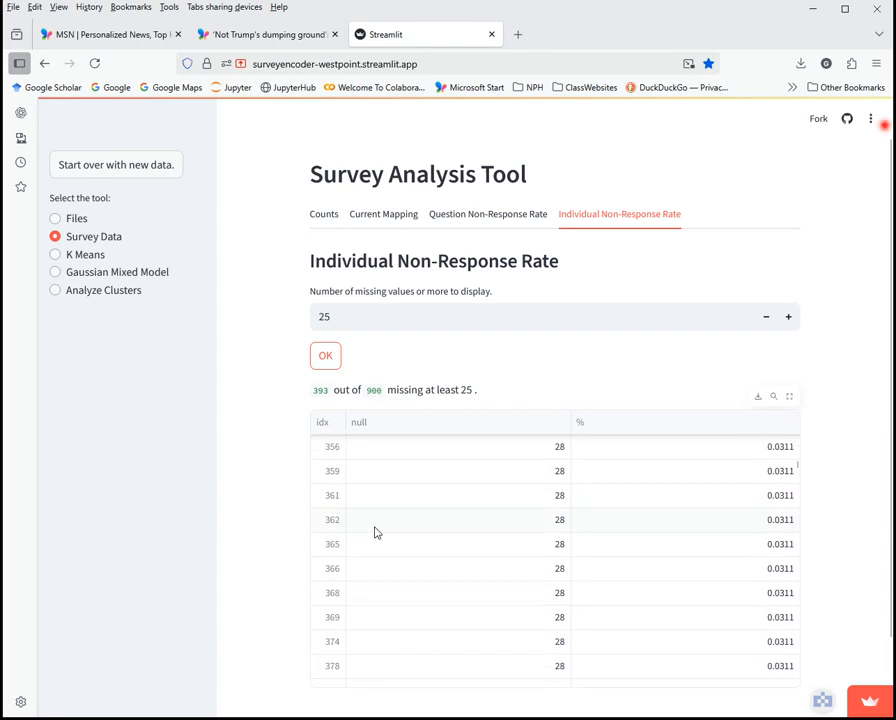